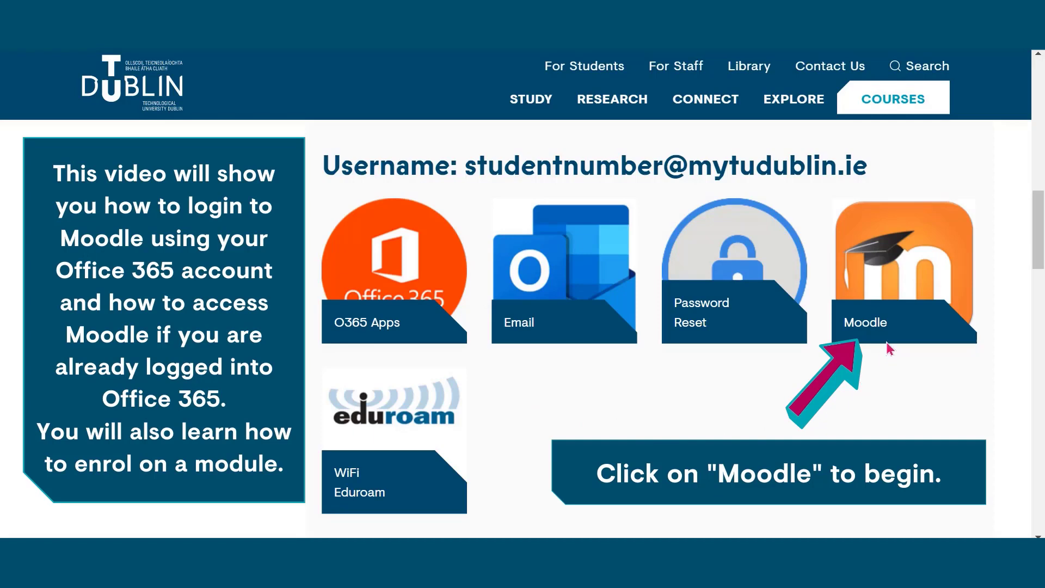
Step: Open the Moodle log-in page from the Moodle tile on the TU Dublin student page
left_click(896, 301)
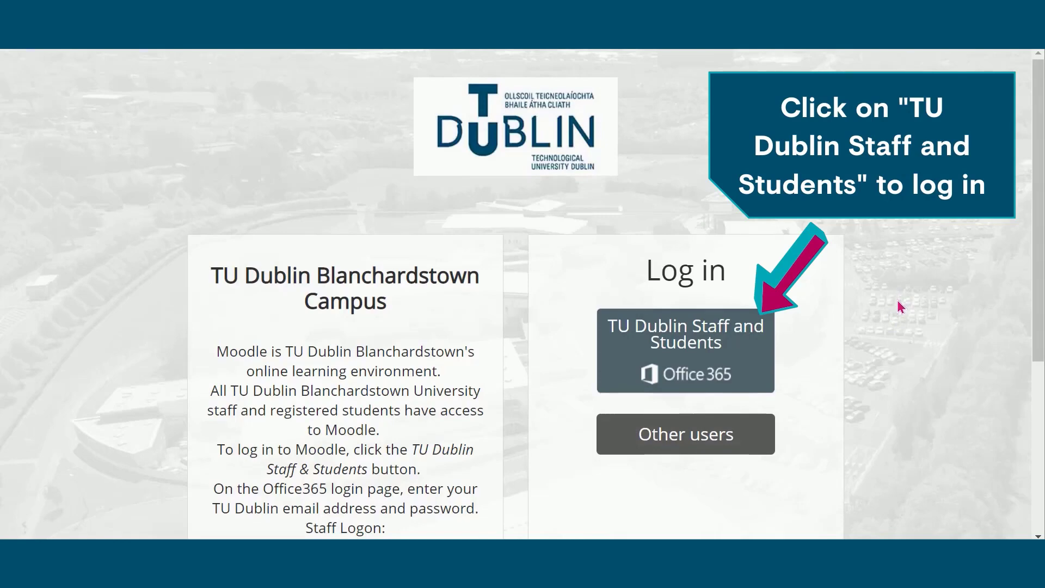
Step: Choose the TU Dublin Staff and Students Office 365 sign-in option
left_click(678, 339)
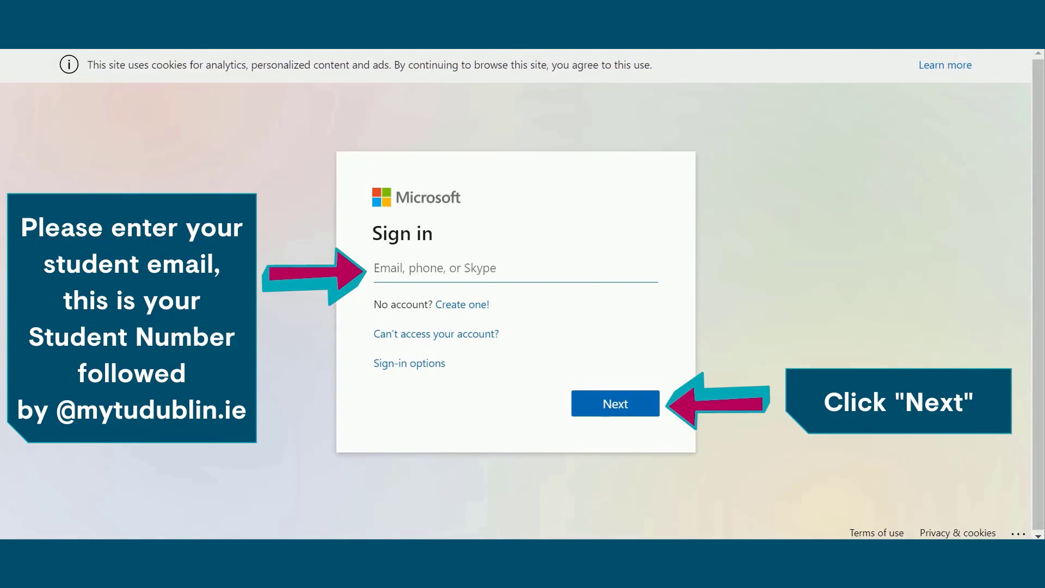
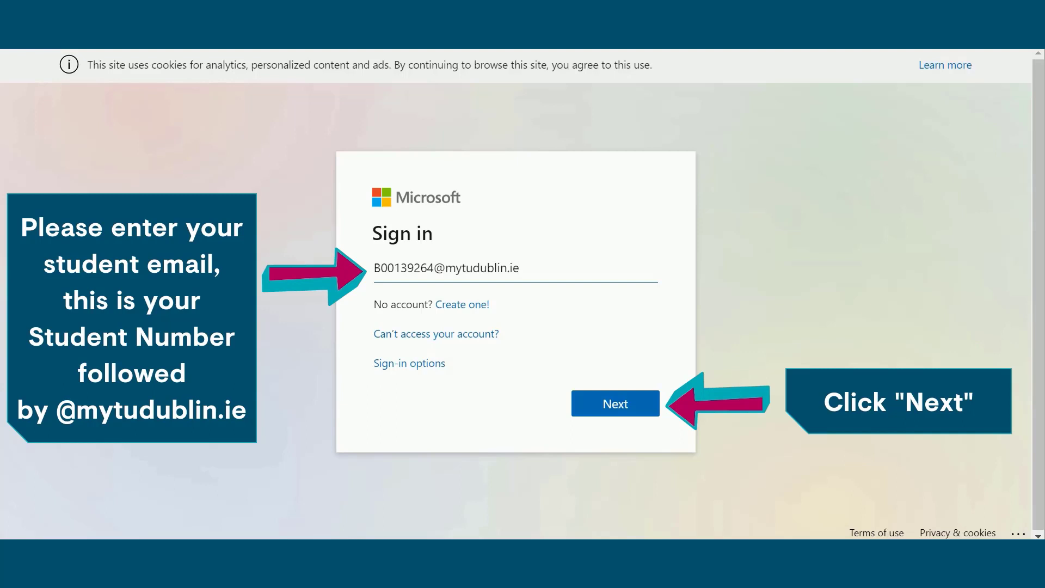
Step: Sign in to Microsoft 365 with the student email address and account password
left_click(615, 408)
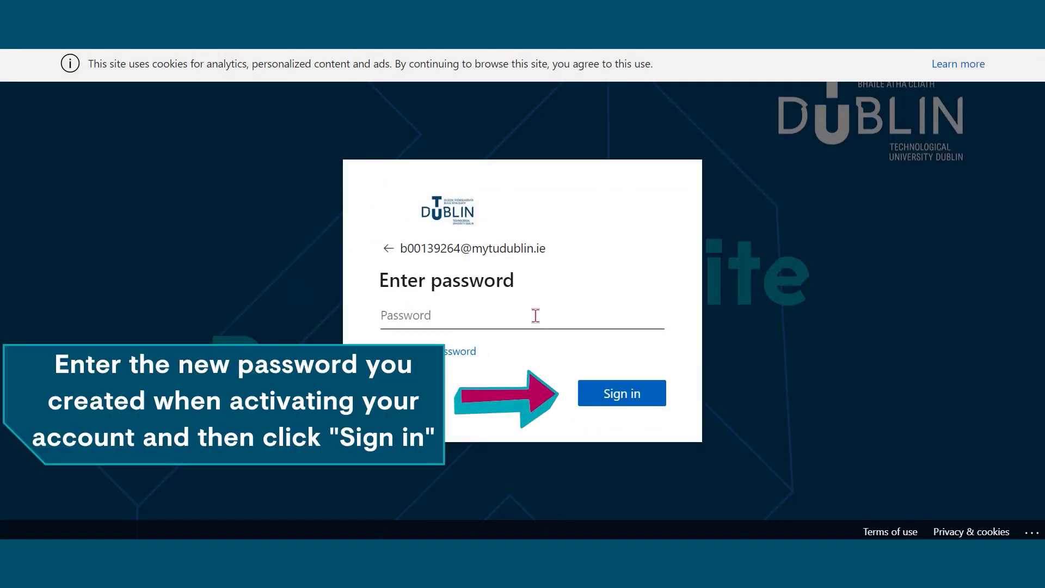
type("••••••••••••••")
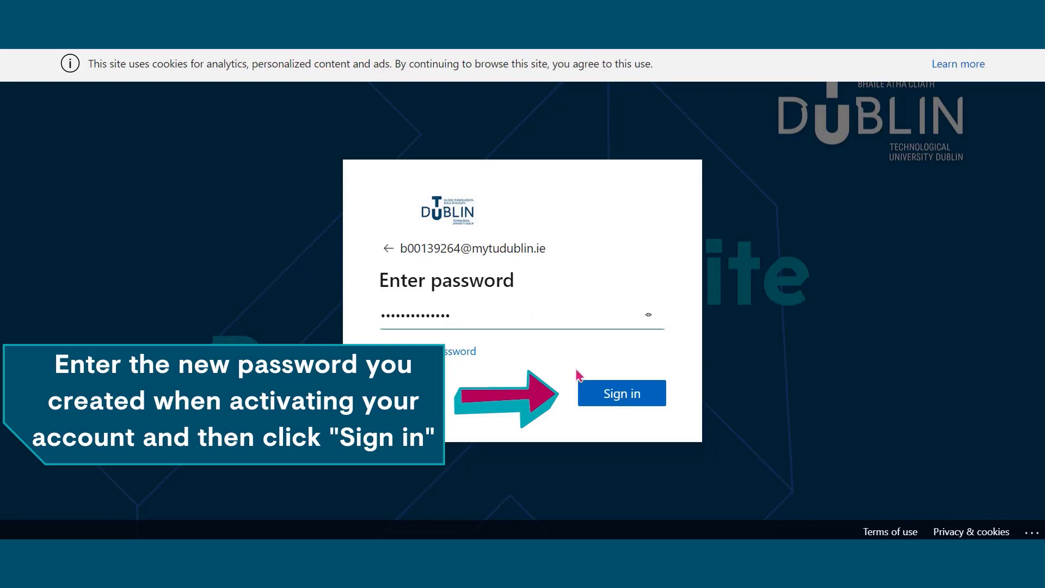
left_click(619, 395)
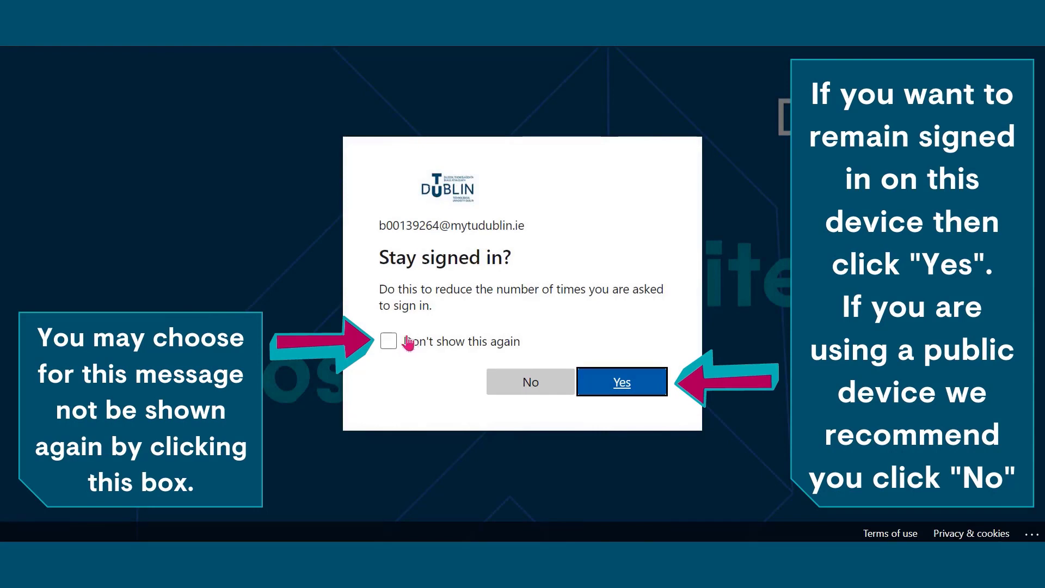
Step: Stay signed in and tick 'Don't show this again' to continue into Moodle
left_click(390, 343)
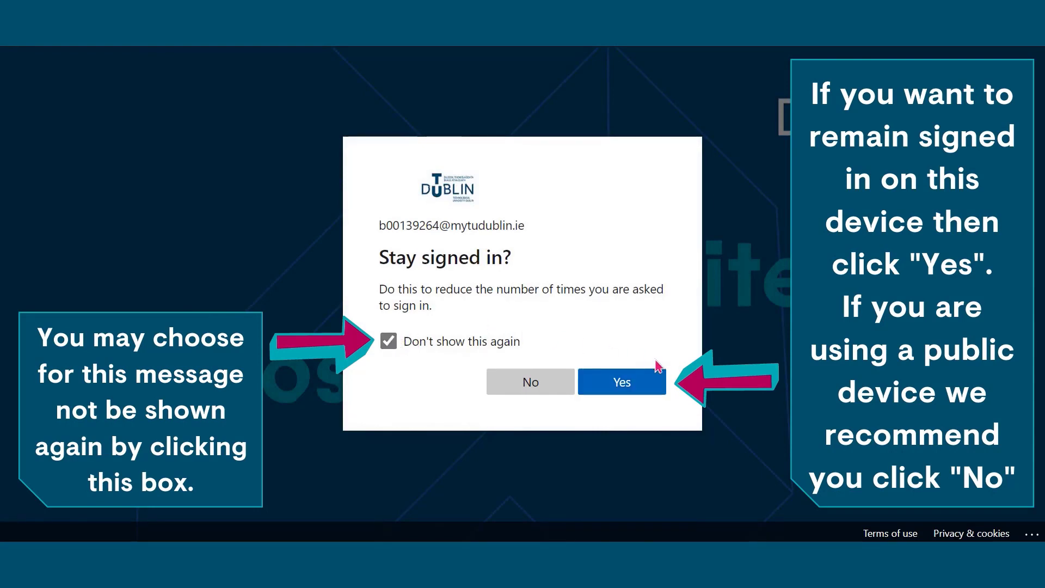
left_click(625, 387)
left_click(623, 384)
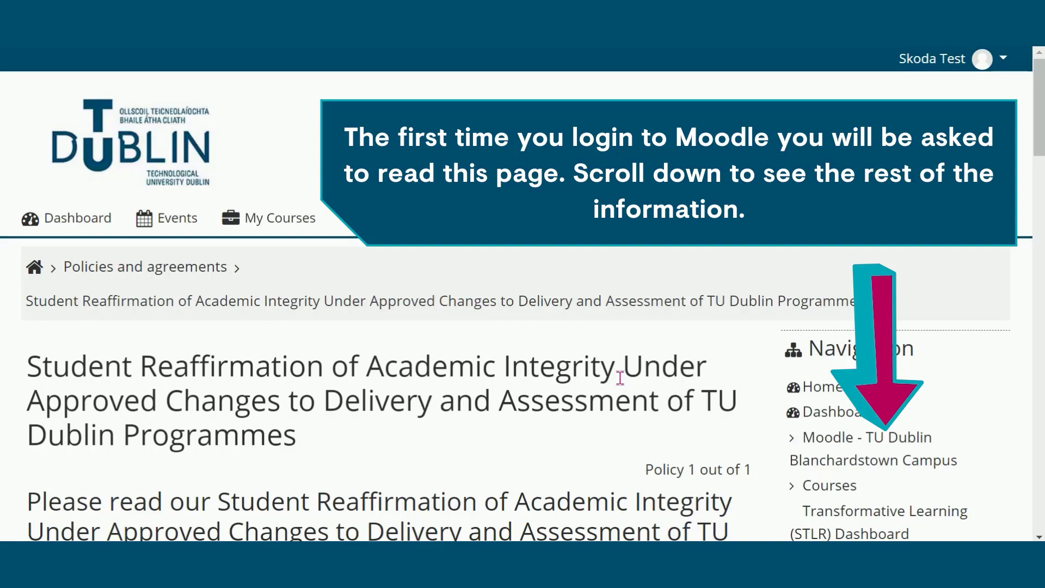
Step: Read through the Student Reaffirmation of Academic Integrity policy and proceed to the Consent page
scroll(619, 377, "down", 15)
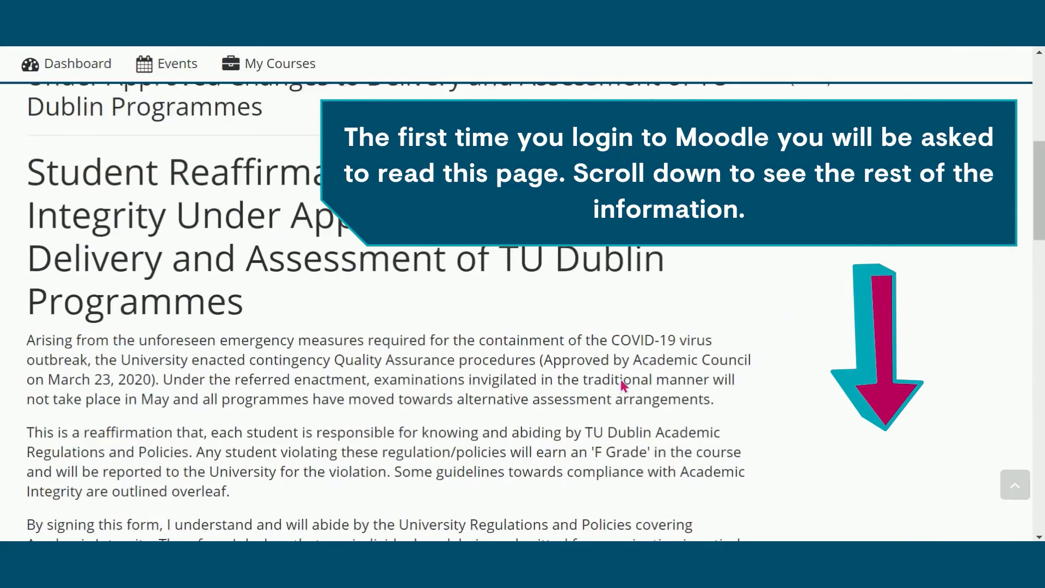
scroll(623, 386, "down", 15)
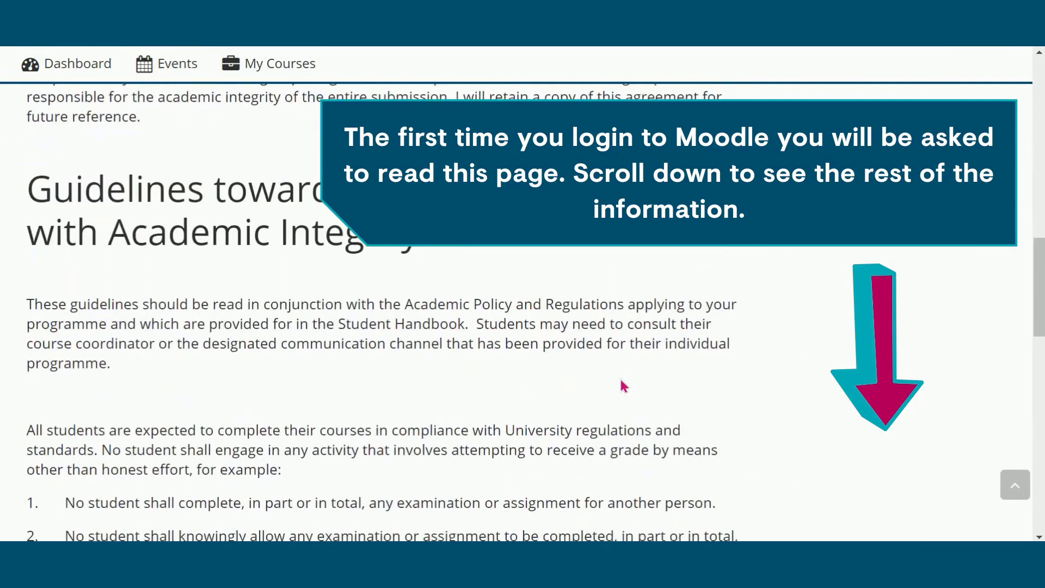
scroll(620, 377, "down", 2)
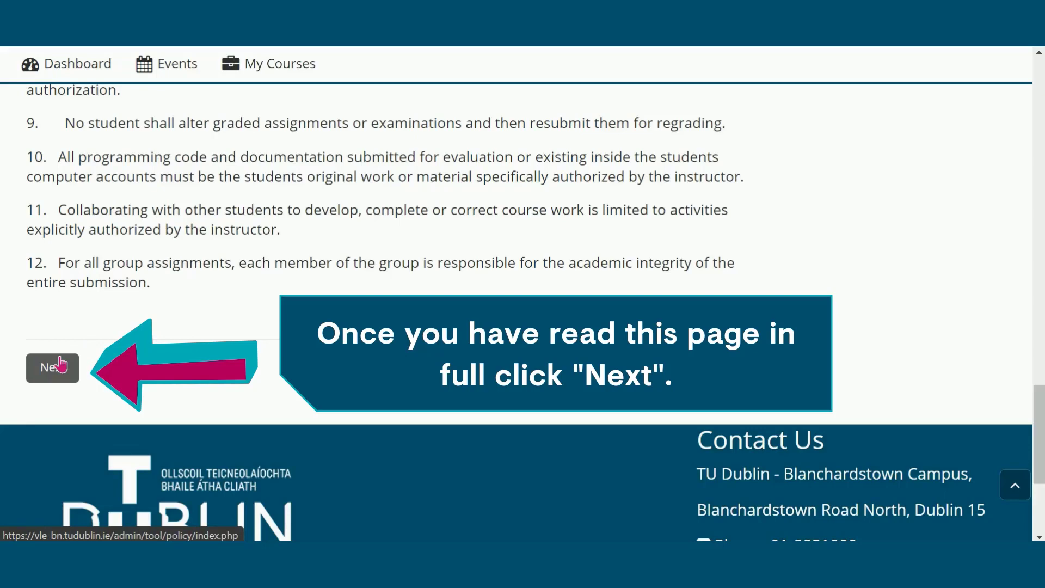
left_click(61, 363)
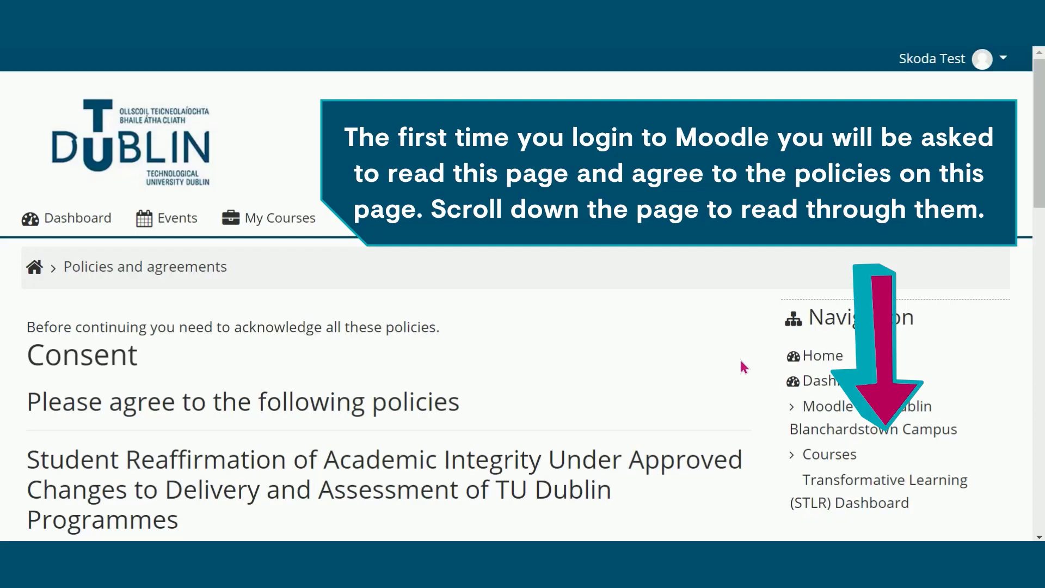
Step: Tick 'I agree' to the academic integrity policy and submit to reach the homepage
scroll(743, 366, "down", 5)
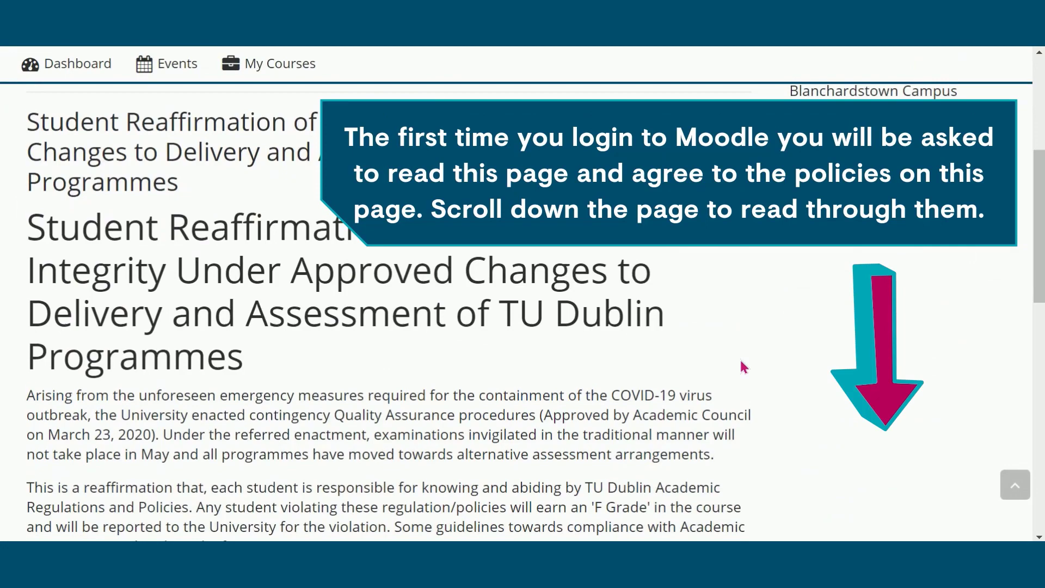
scroll(743, 366, "down", 7)
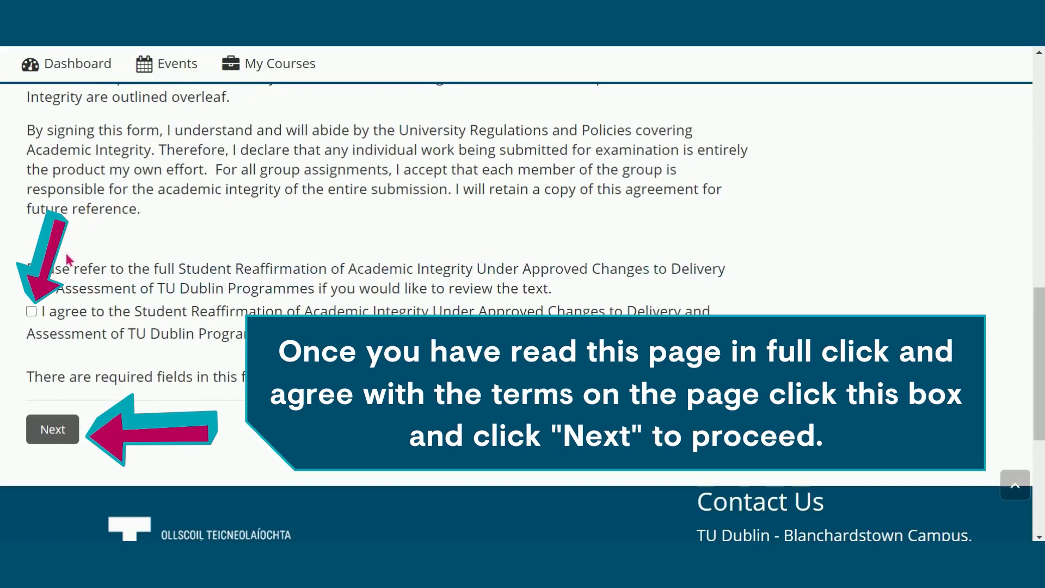
left_click(32, 312)
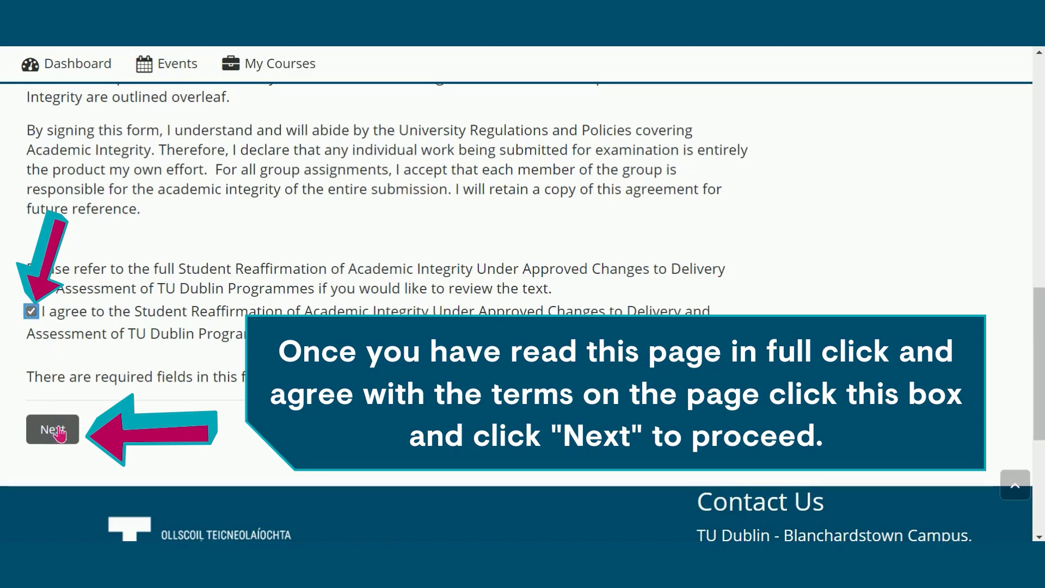
left_click(54, 430)
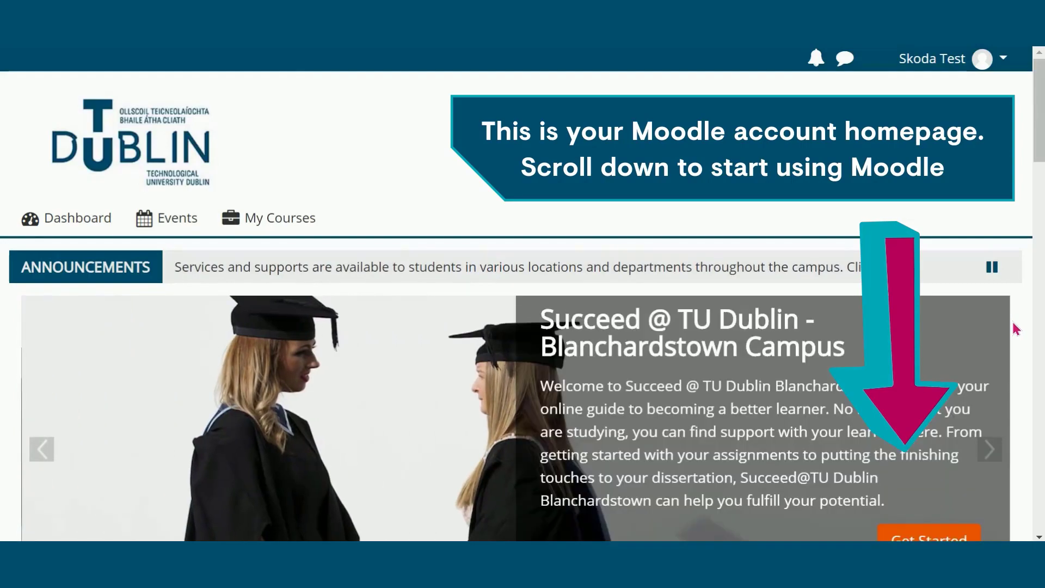
Step: Use 'Click here to enroll' under Continuation of Academic Study to open Virtual Learning
scroll(1015, 329, "down", 1)
scroll(1015, 328, "down", 10)
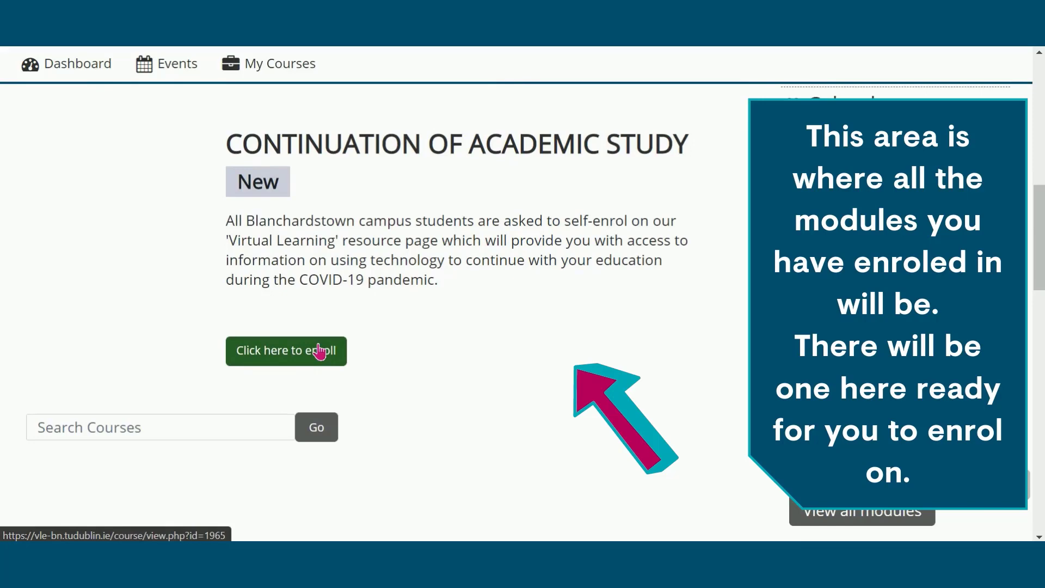
left_click(319, 352)
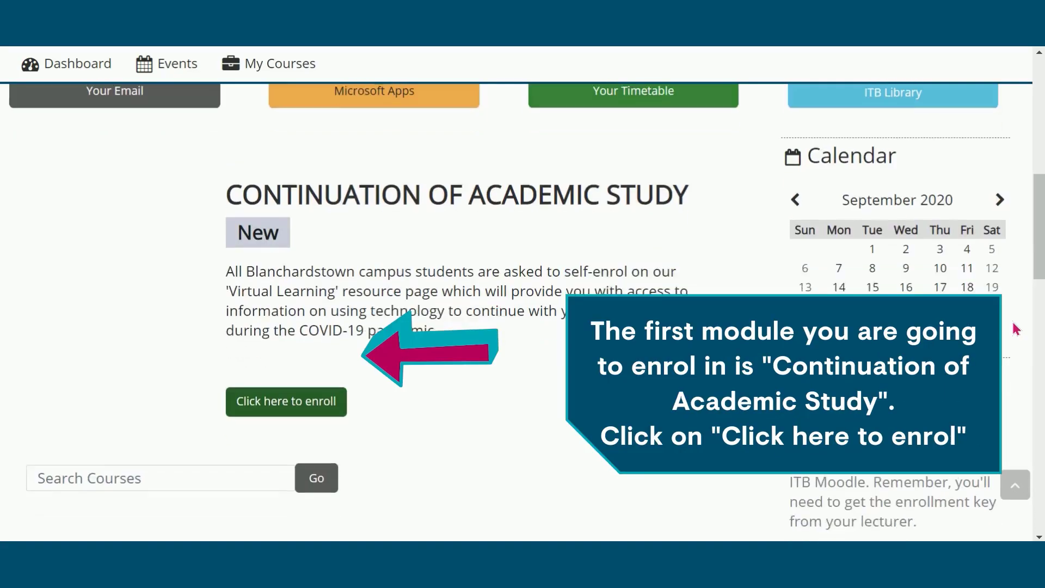
scroll(1015, 329, "down", 1)
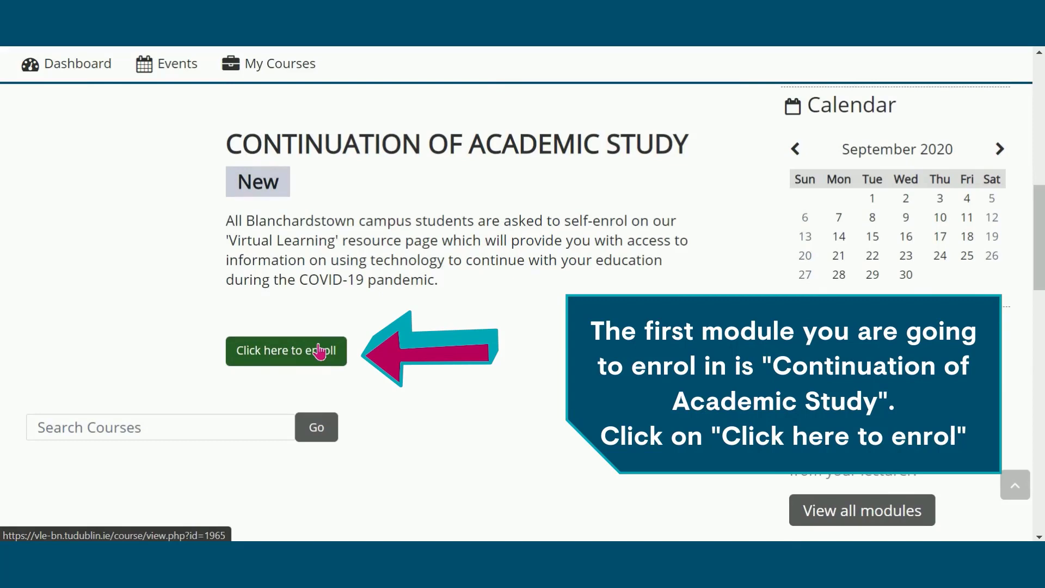
left_click(319, 351)
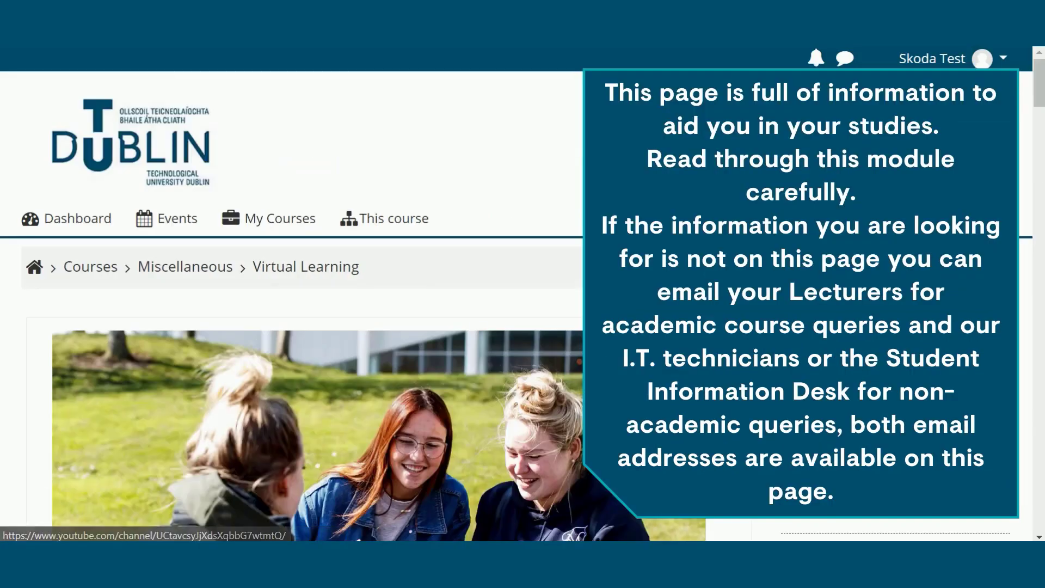
Step: Browse the Virtual Learning course page, then return home via the TU Dublin logo
scroll(294, 304, "down", 10)
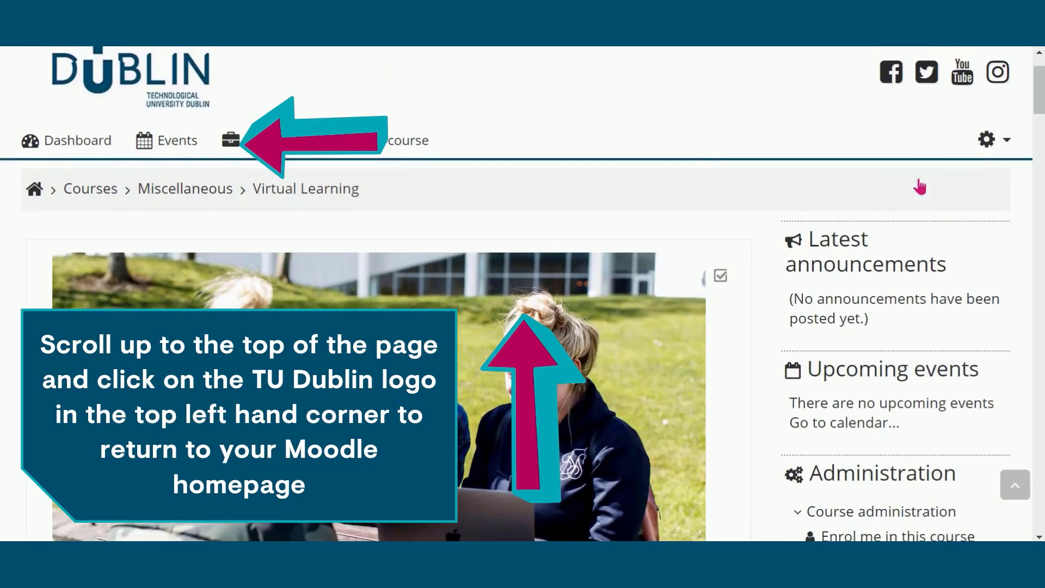
scroll(919, 187, "up", 2)
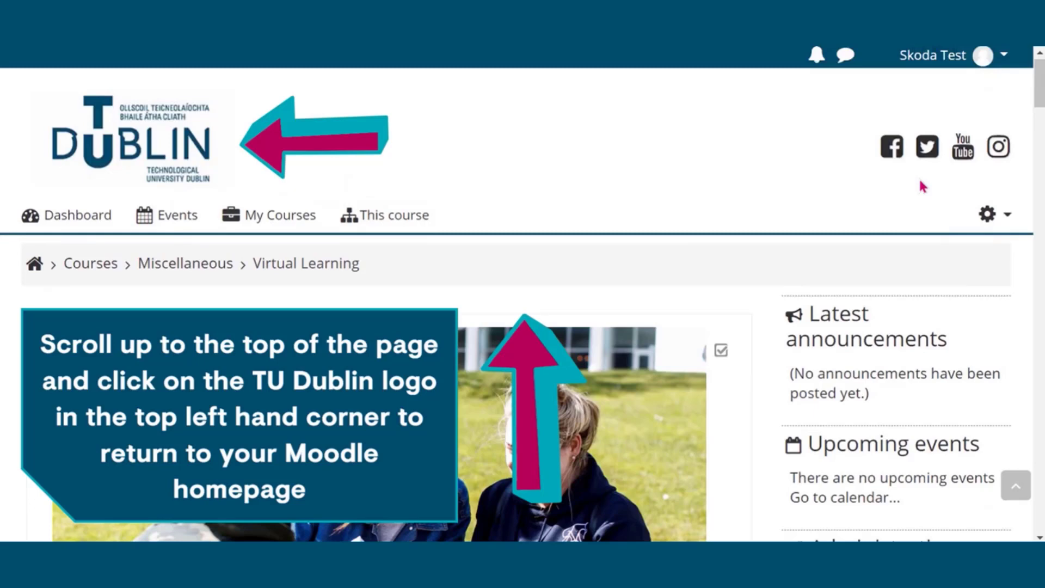
left_click(169, 134)
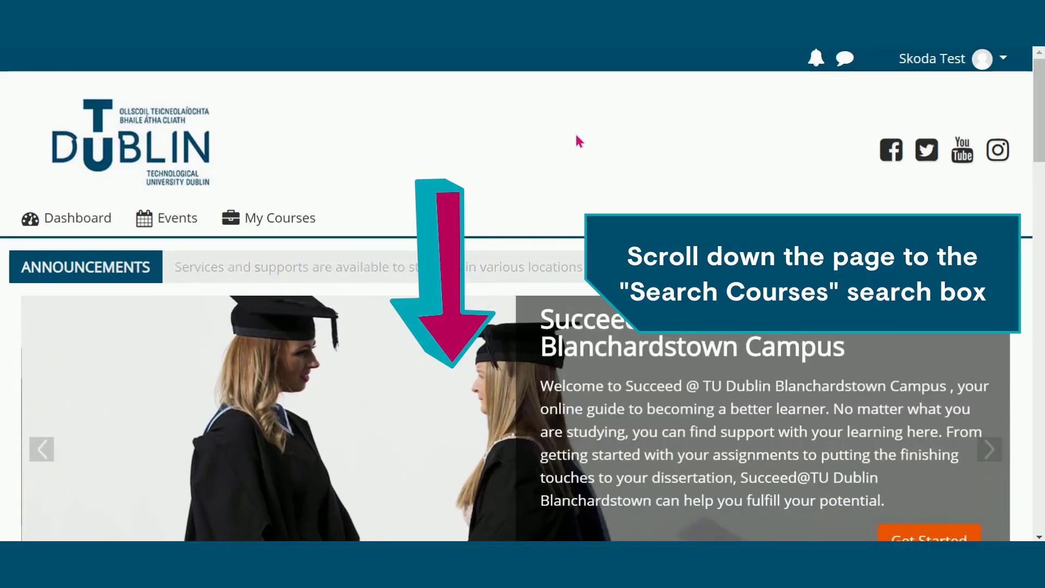
Step: Search the course catalogue for 'SMCO H4011' to find the Research Methods module
scroll(579, 141, "down", 5)
scroll(575, 133, "down", 8)
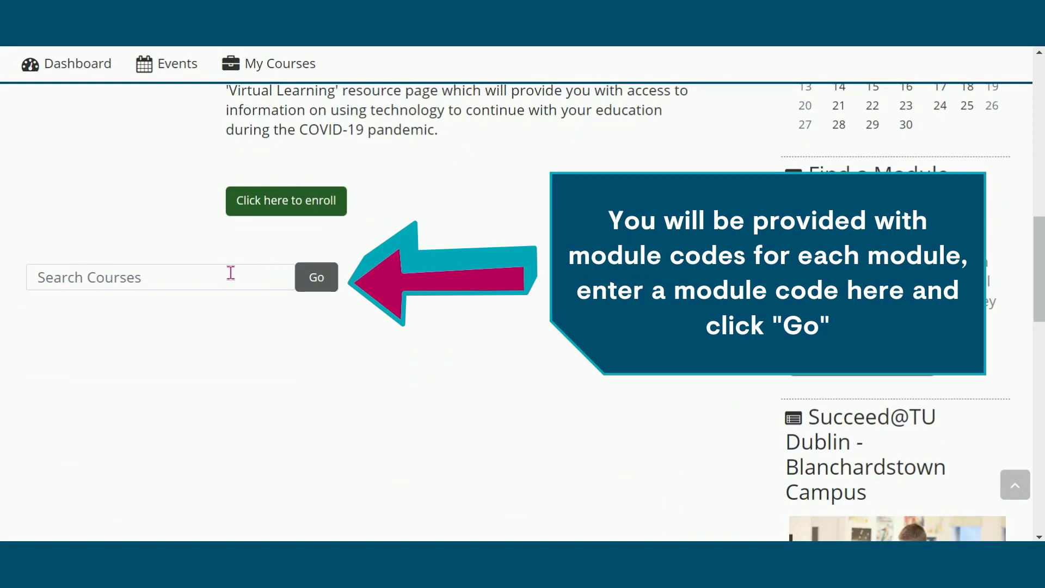
left_click(232, 275)
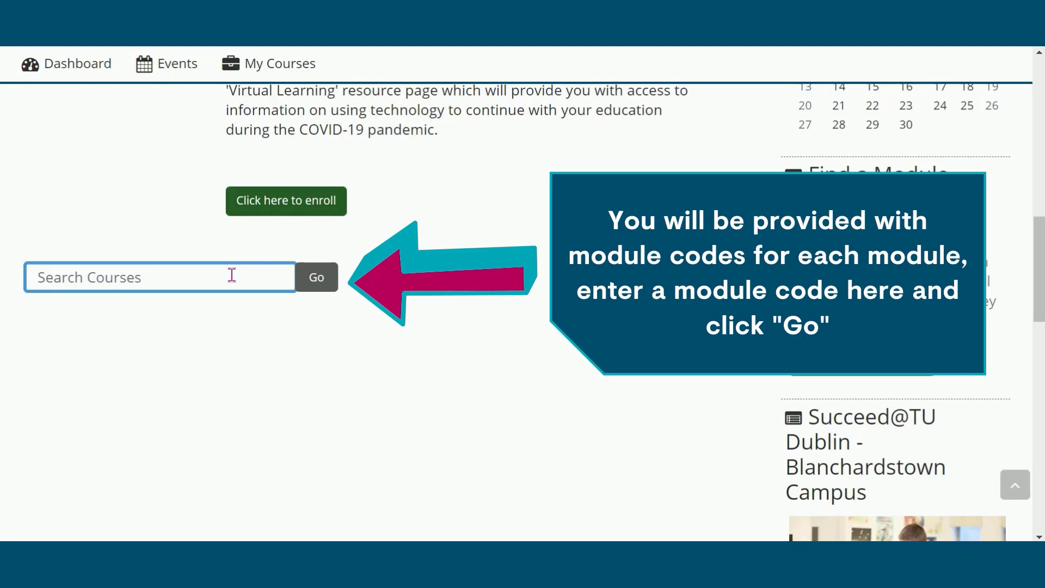
type("SMCO")
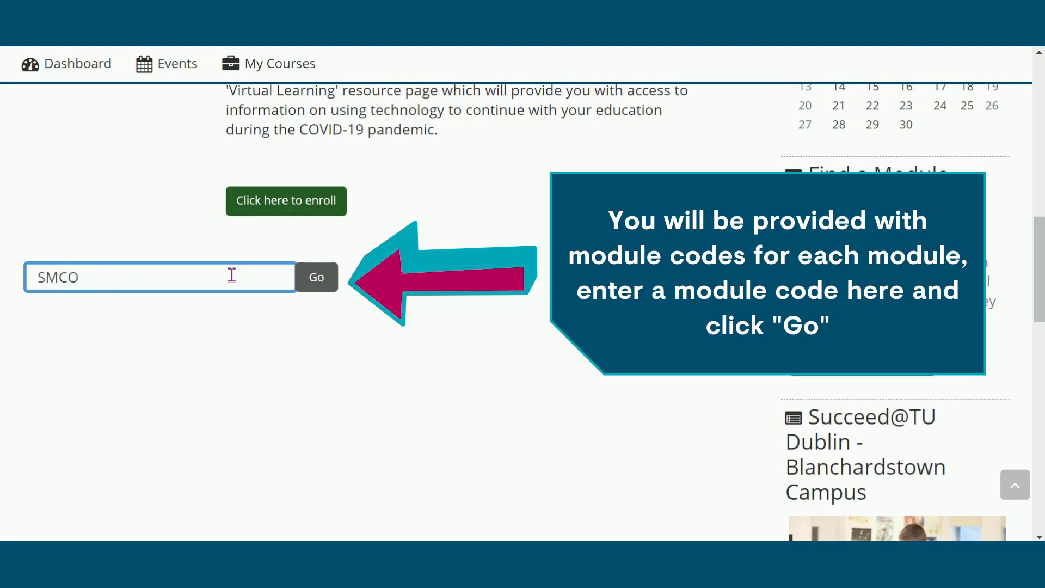
type(" H4011")
left_click(318, 282)
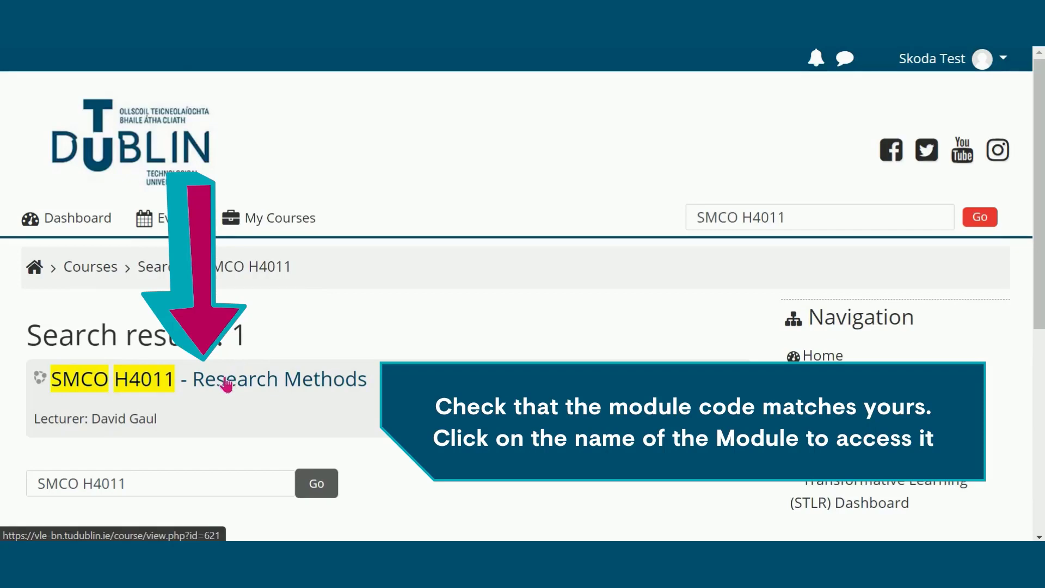
Step: Open SMCO H4011 - Research Methods and enrol with the enrolment key
left_click(226, 384)
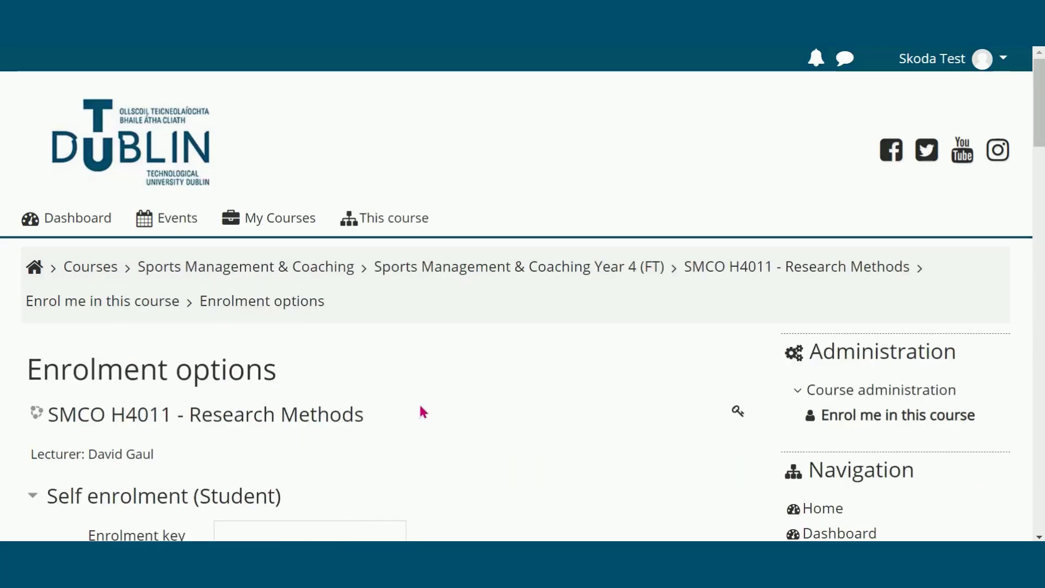
scroll(671, 375, "down", 5)
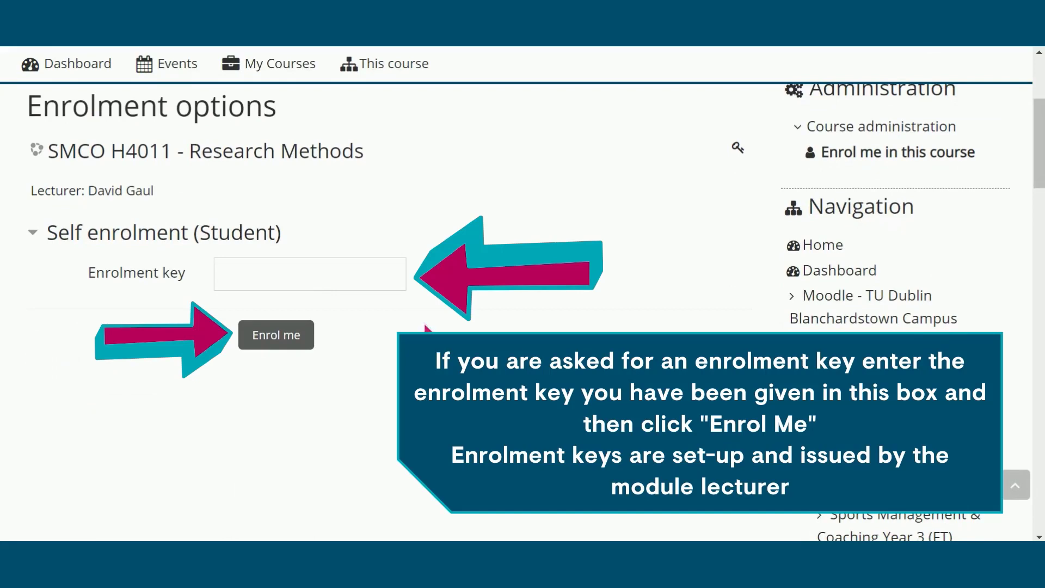
left_click(388, 277)
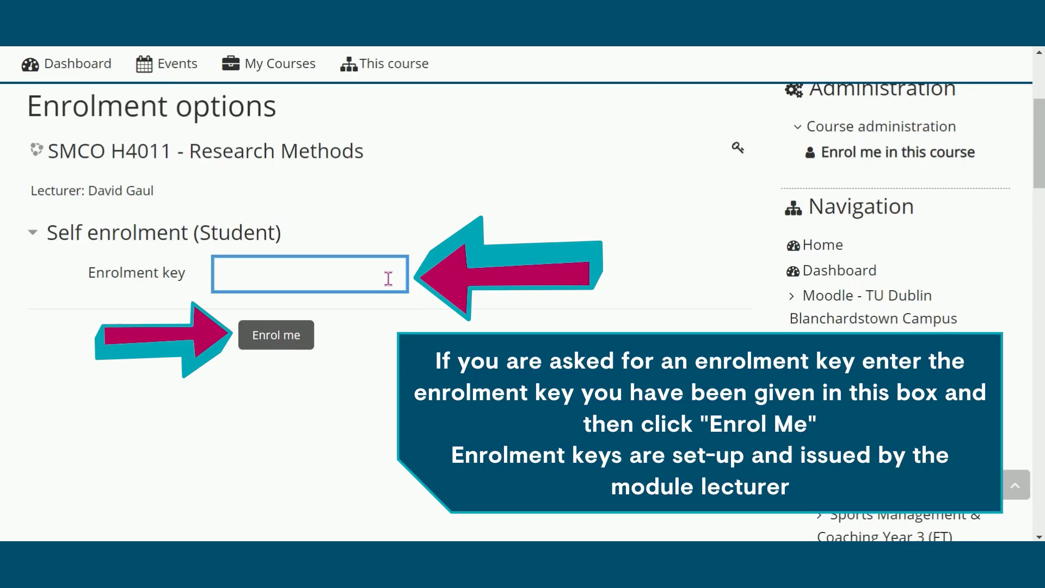
type("••••••••••••")
left_click(285, 336)
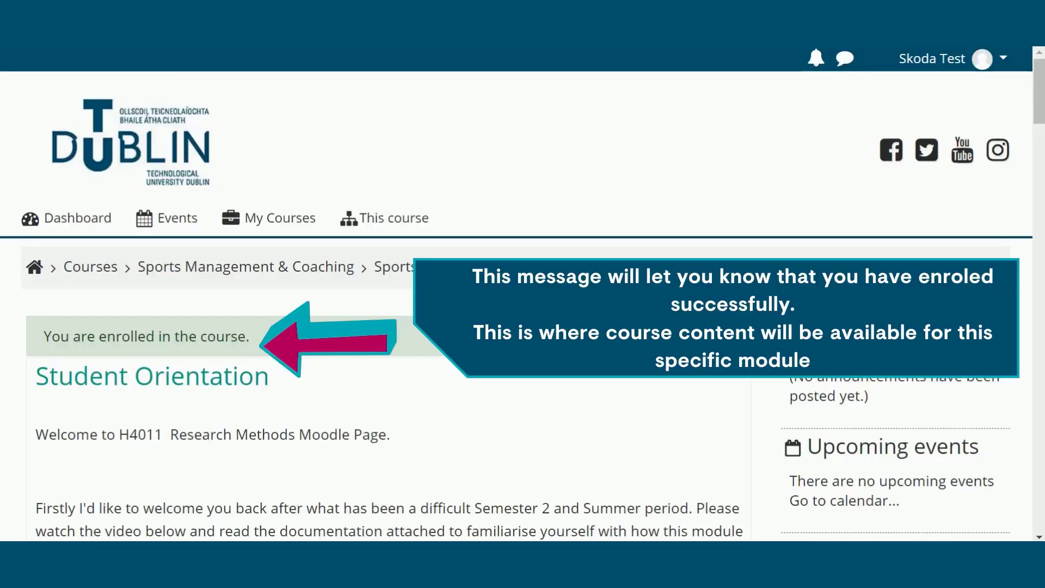
Step: Leave the Research Methods course page and return home via the TU Dublin logo
scroll(522, 294, "down", 1)
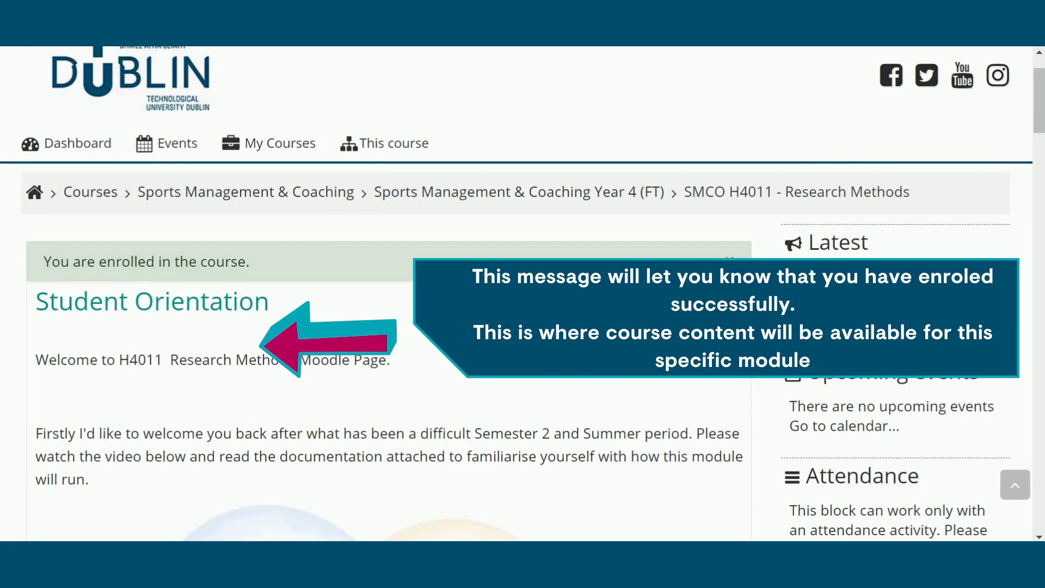
scroll(523, 293, "up", 2)
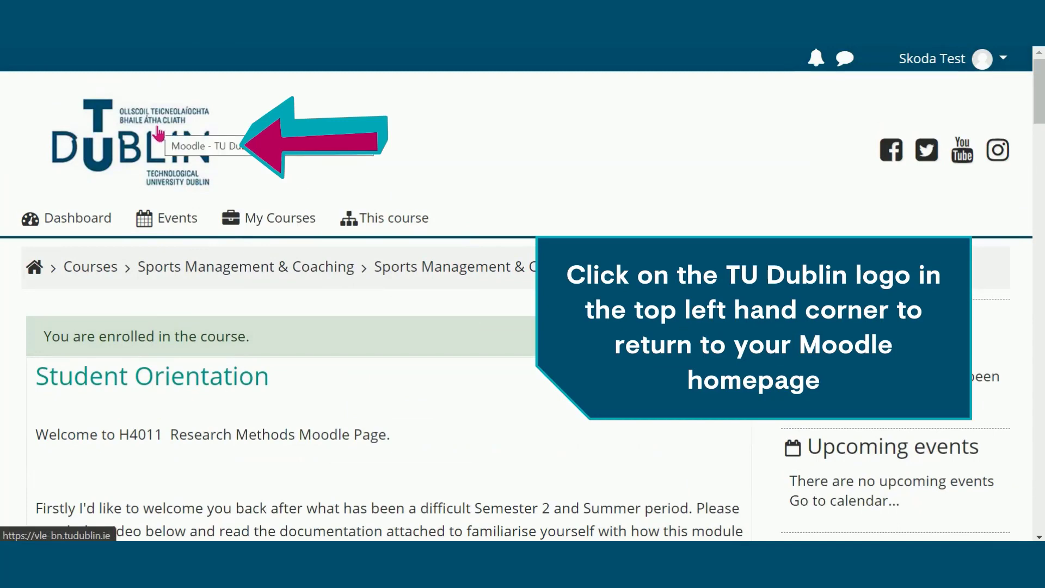
left_click(158, 134)
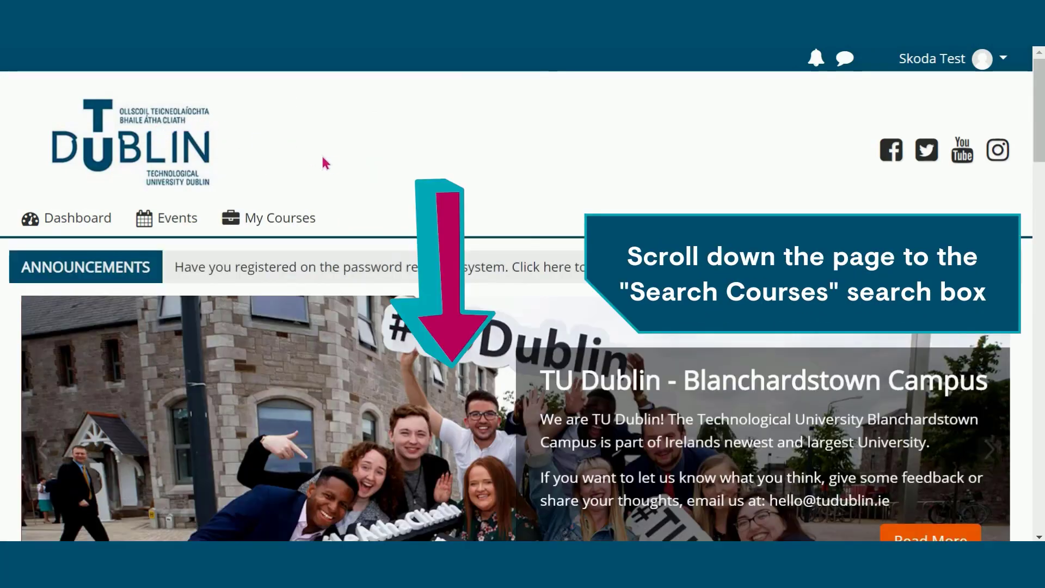
Step: Search courses for 'Library' and open the TU Dublin Blanchardstown Campus Library enrolment page
scroll(377, 170, "down", 6)
scroll(376, 171, "down", 6)
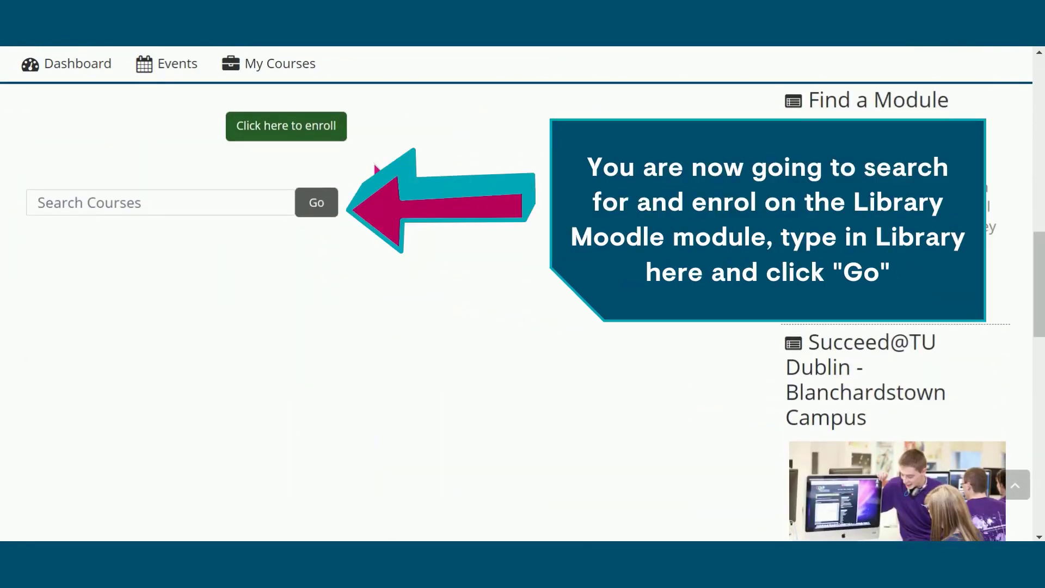
left_click(226, 203)
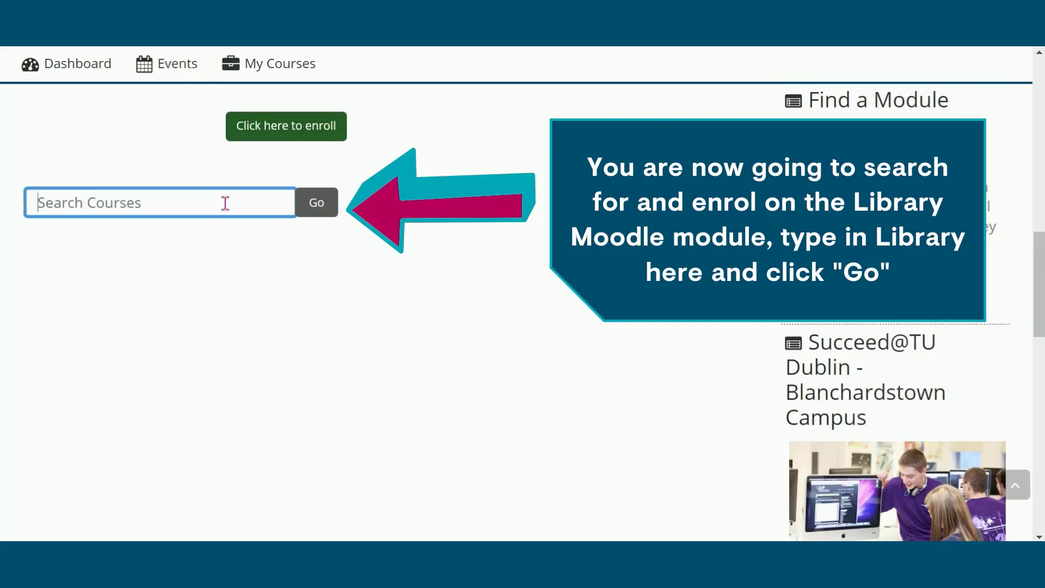
type("Library")
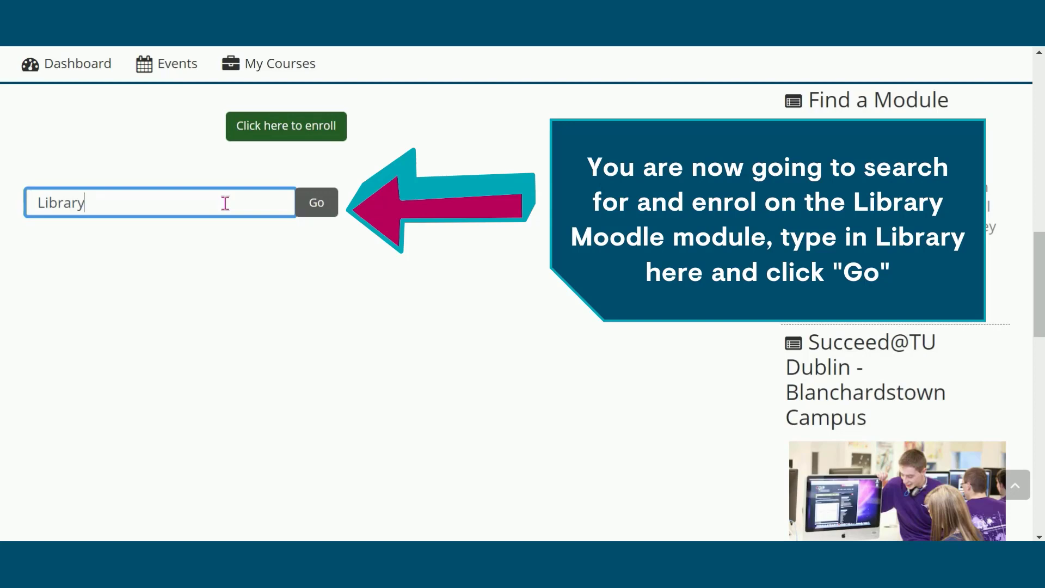
left_click(303, 204)
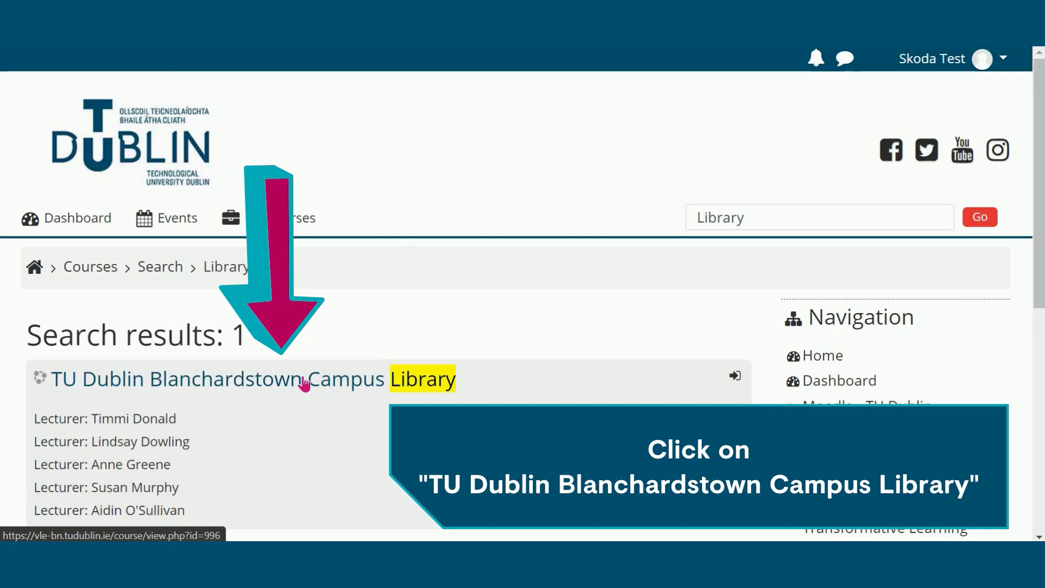
left_click(304, 384)
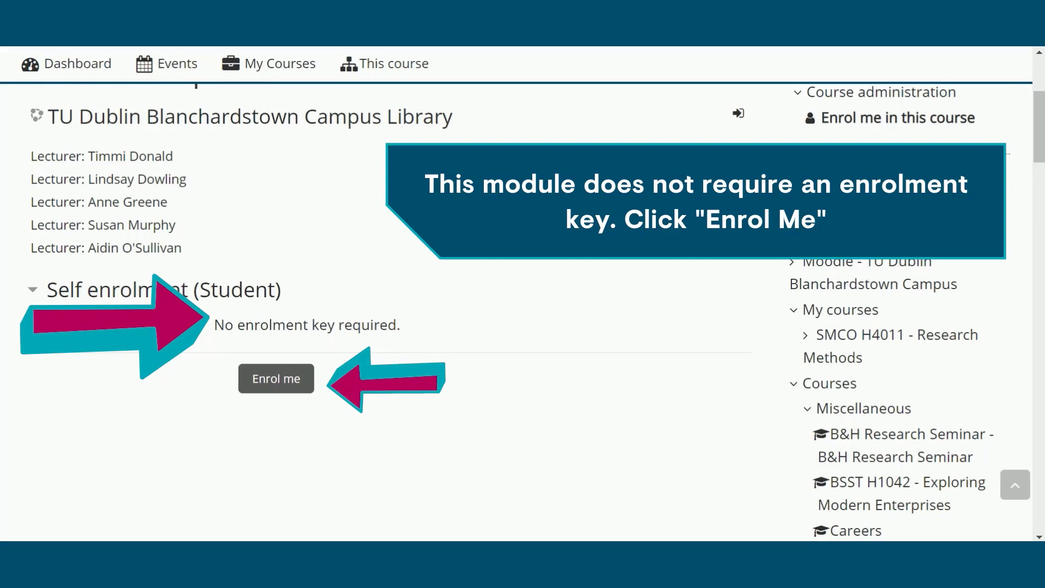
Step: Self-enrol in TU Dublin Blanchardstown Campus Library and browse its building blocks and opening hours
left_click(276, 381)
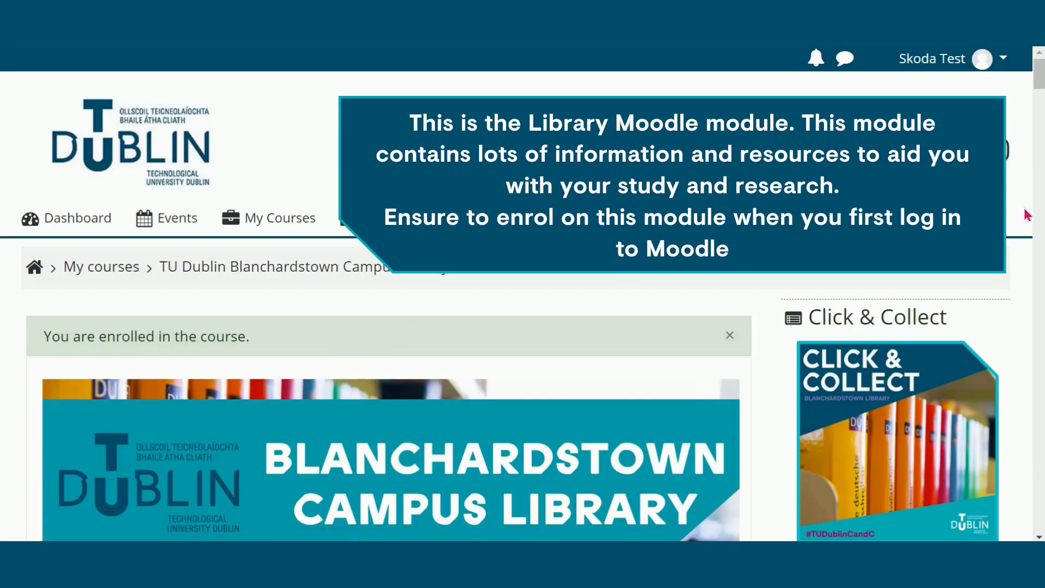
left_click_drag(1039, 79, 1042, 143)
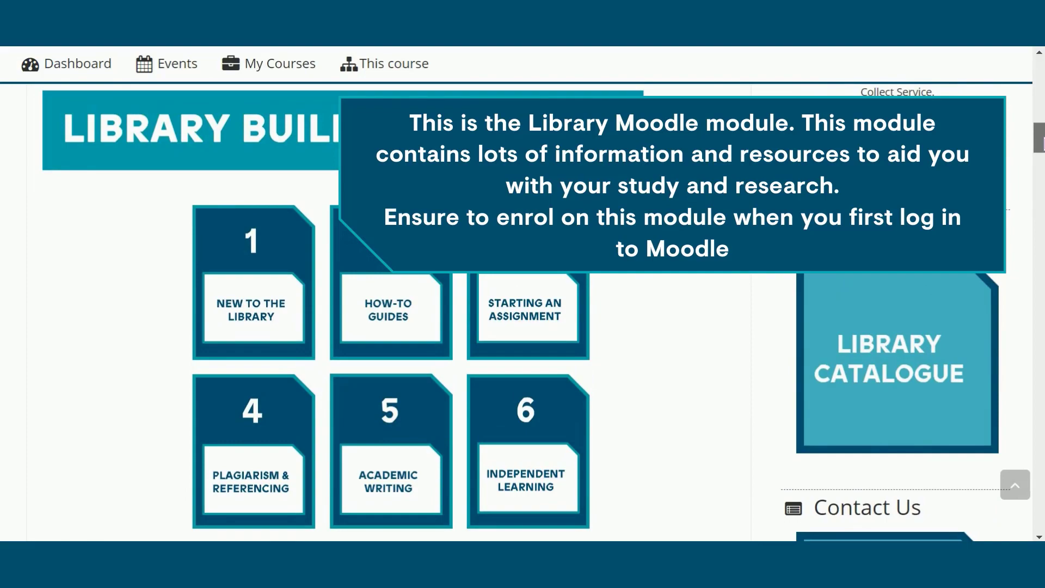
left_click_drag(1042, 142, 1041, 74)
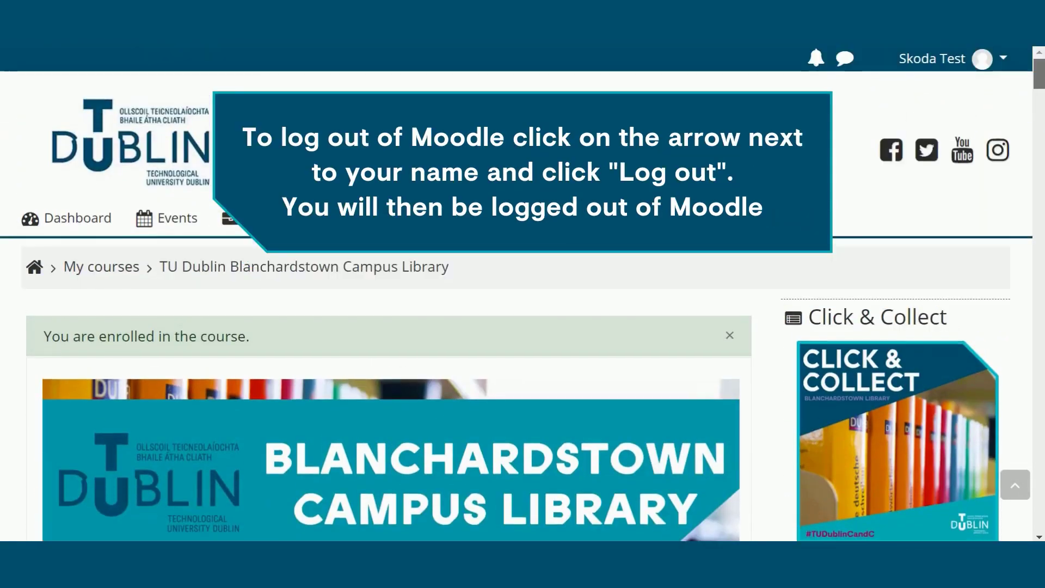
Step: Open the user menu at the top right to reach the log out option
left_click(1005, 59)
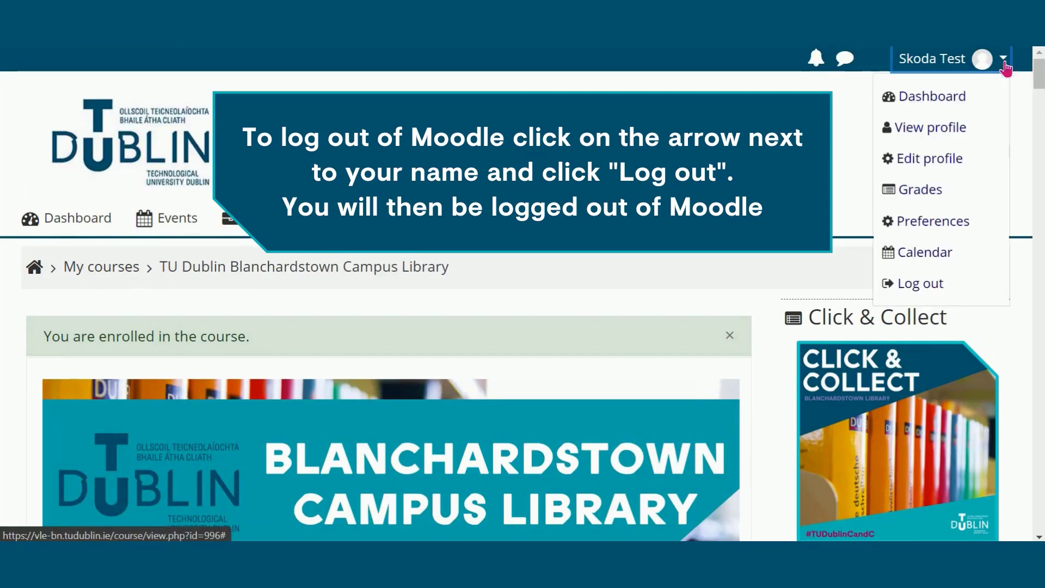